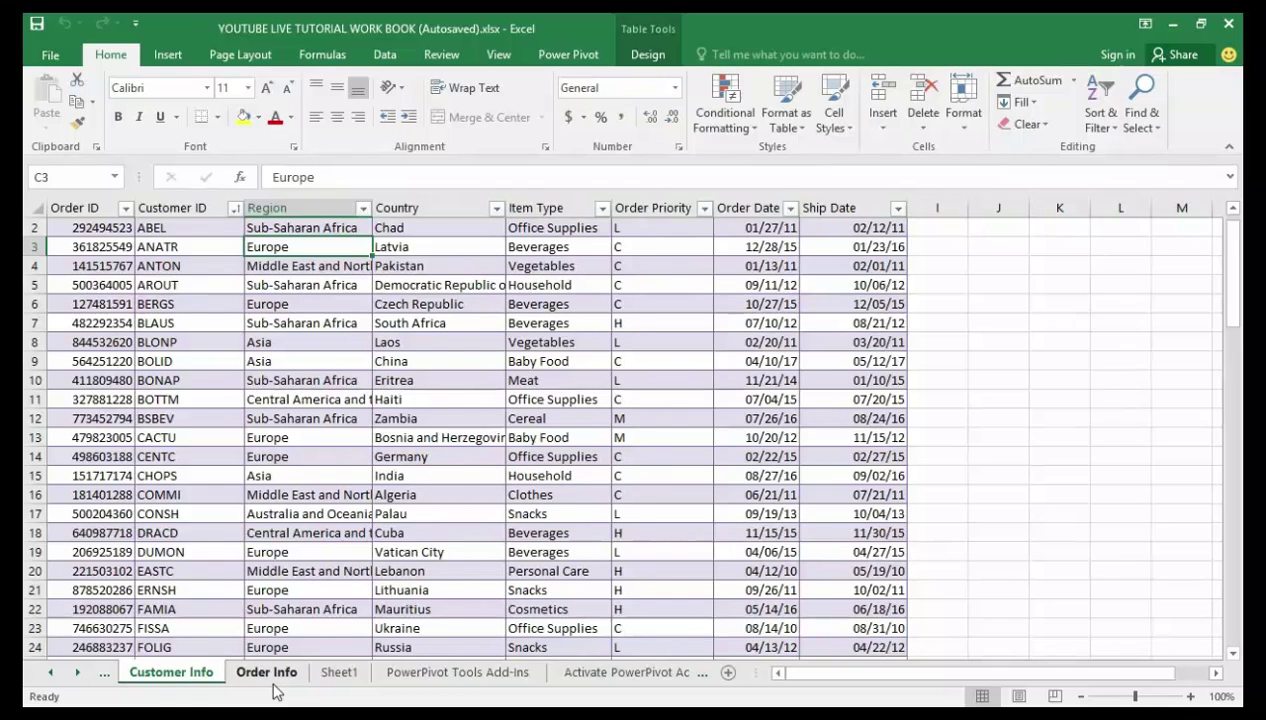
- Review the Order Info sheet, return to Customer Info, and add the customer table to the data model
click(274, 686)
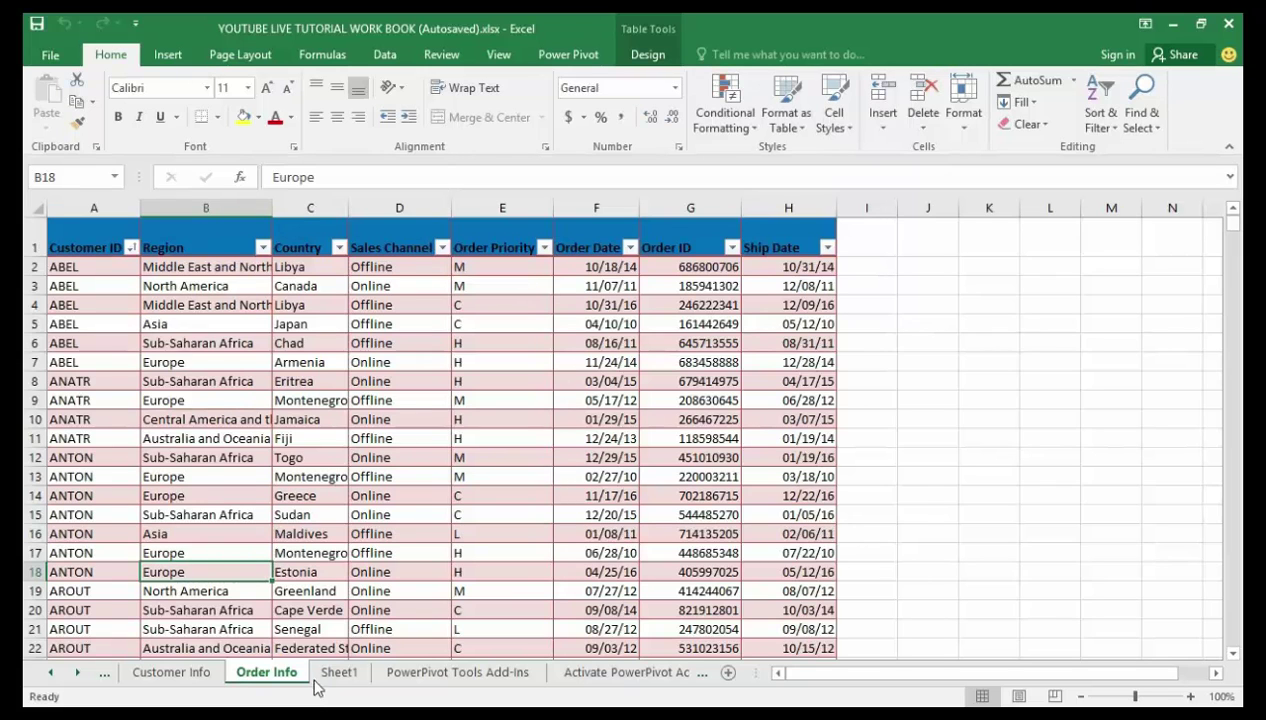
click(176, 677)
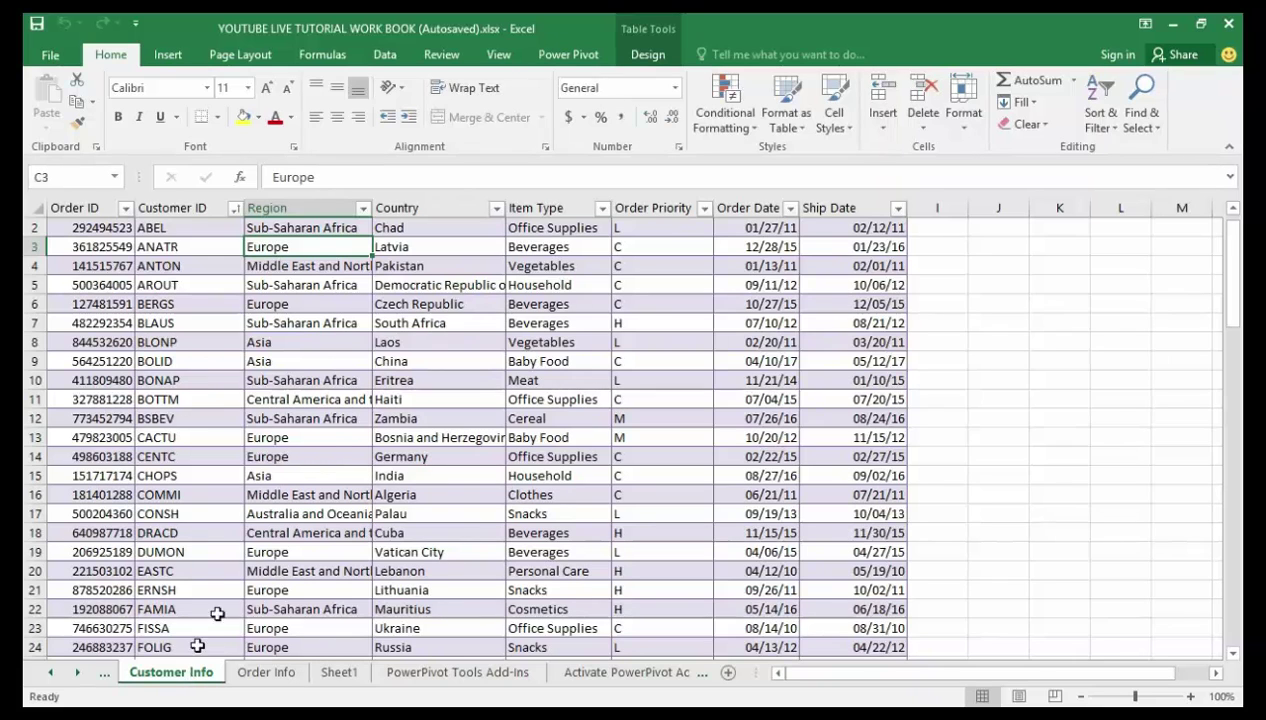
click(566, 56)
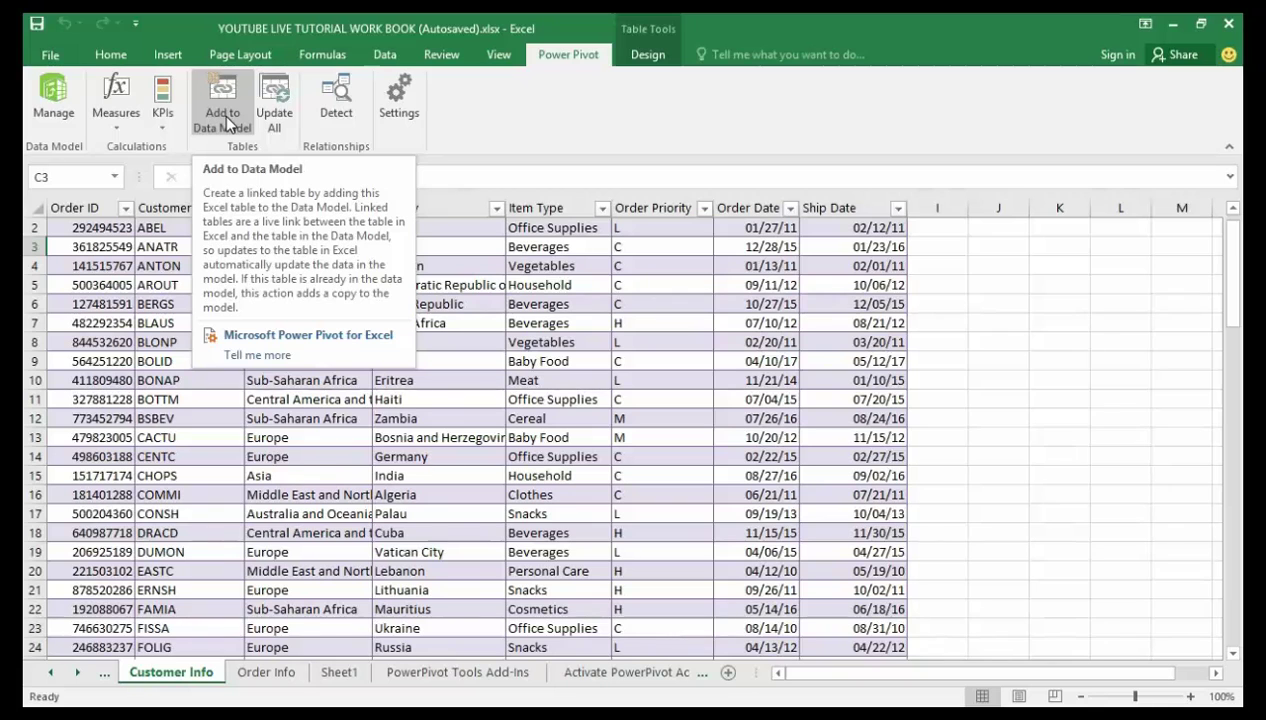
click(228, 113)
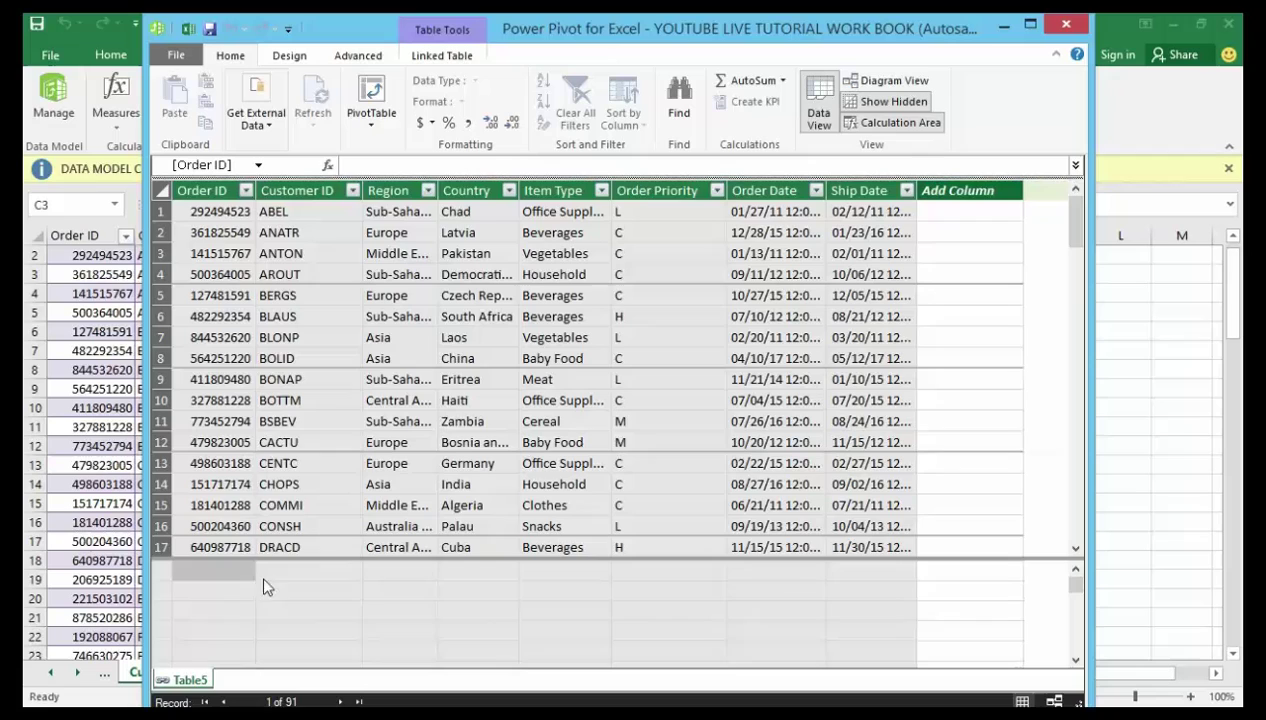
- Rename the newly linked customer table in Power Pivot as Customer Info
double_click(190, 681)
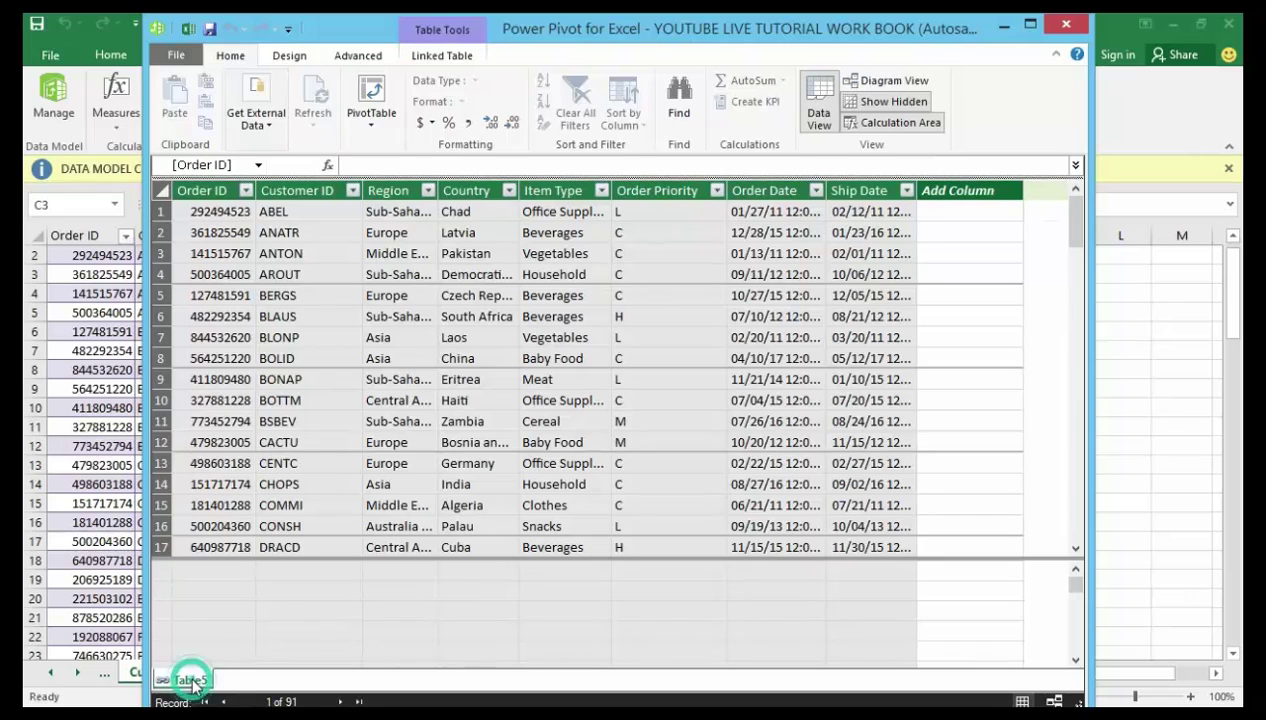
text(C)
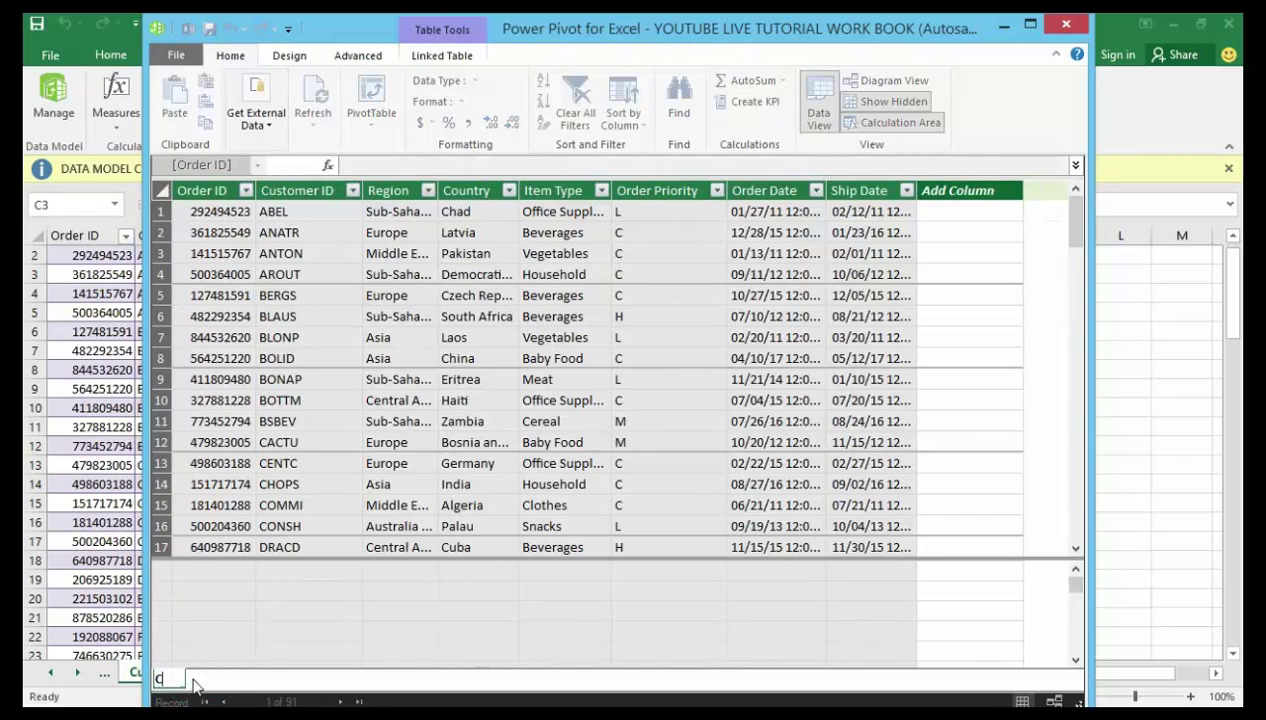
text(ustom)
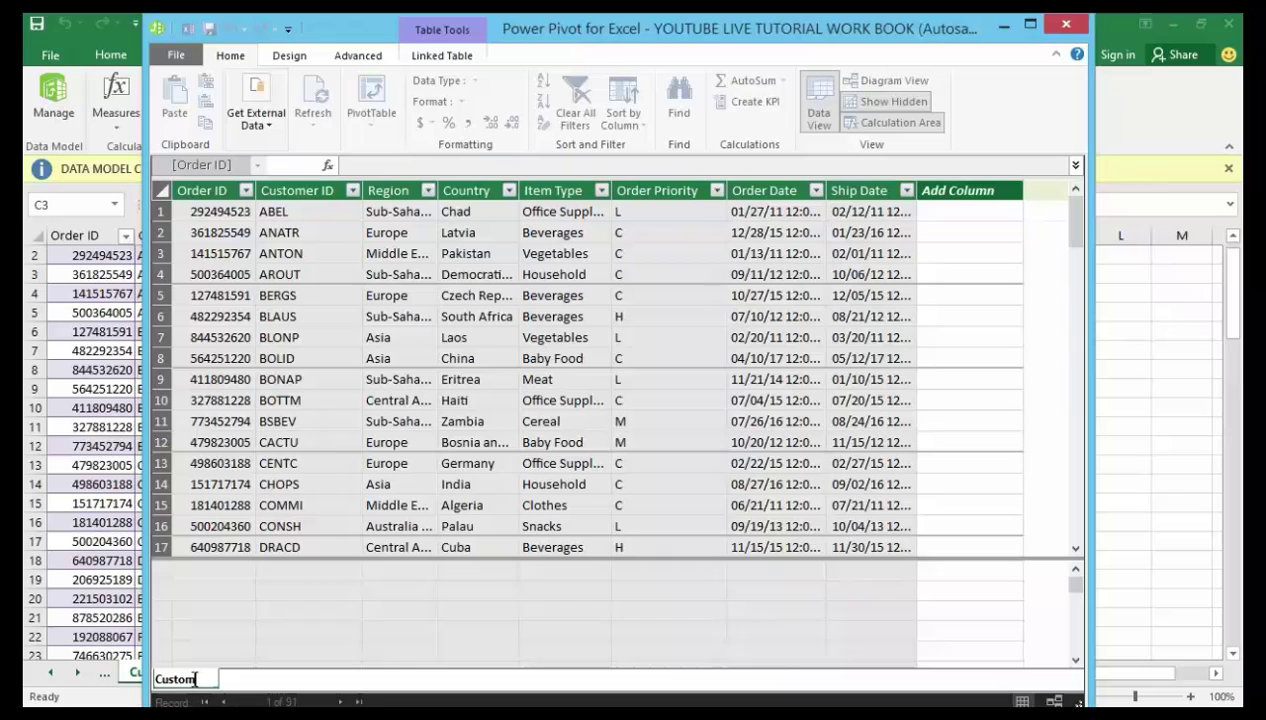
text(er Info)
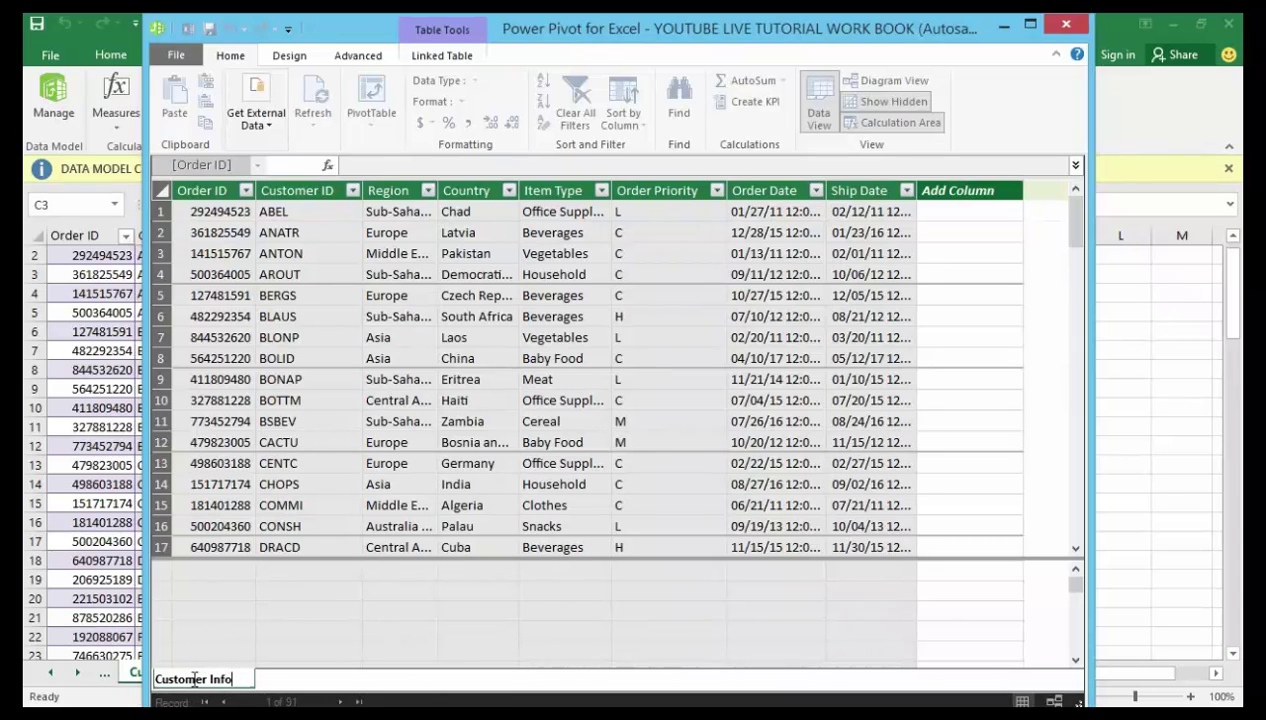
key(Return)
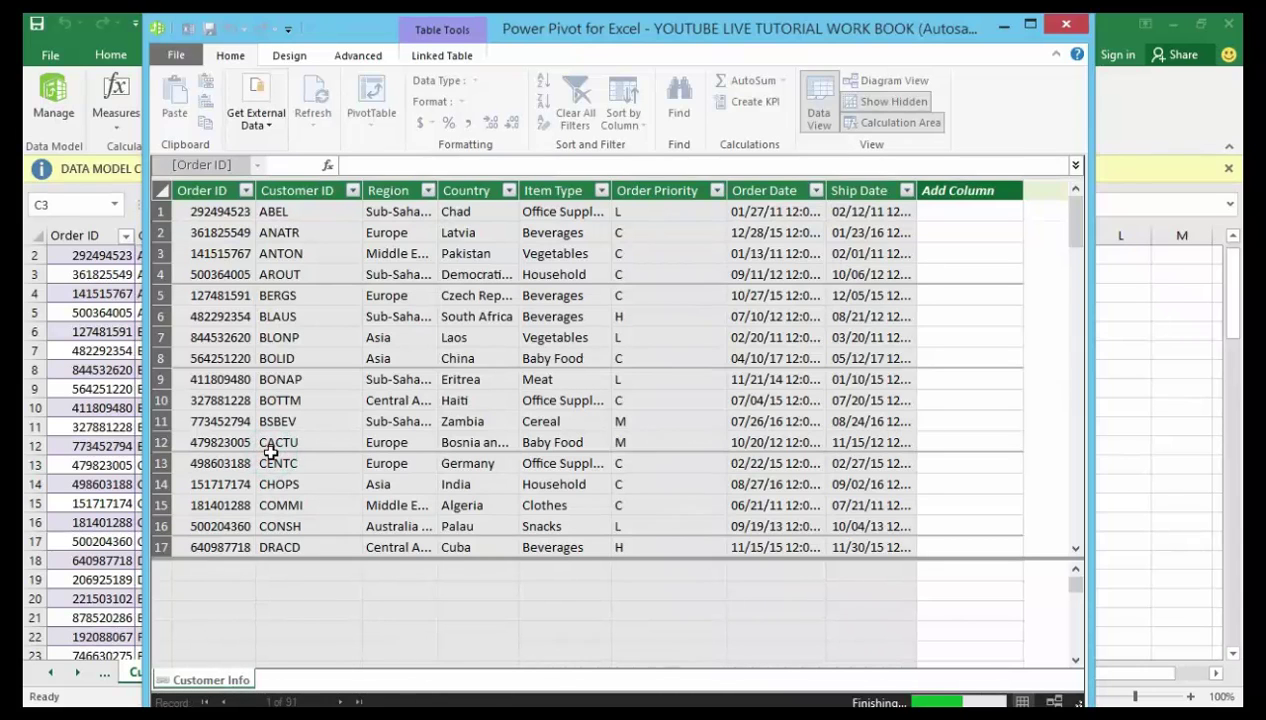
click(270, 462)
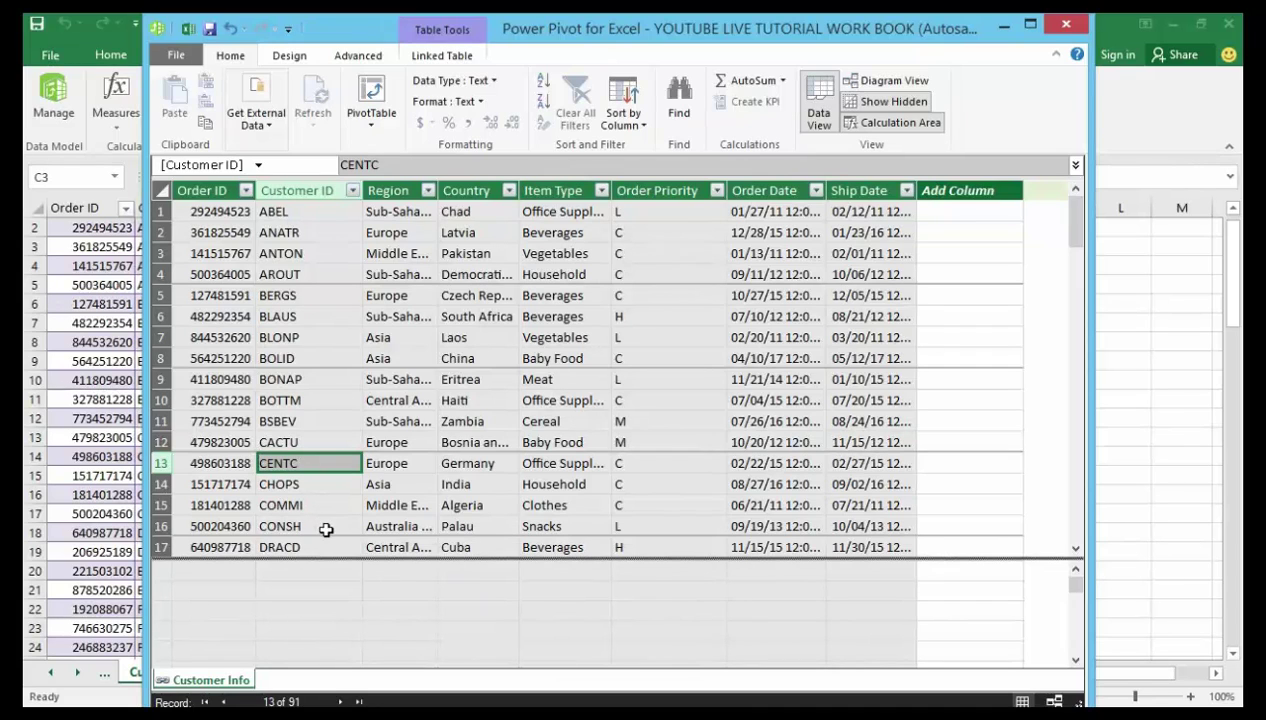
- Switch back to the Excel workbook and add the table on the Order Info sheet to the data model
key(alt+Tab)
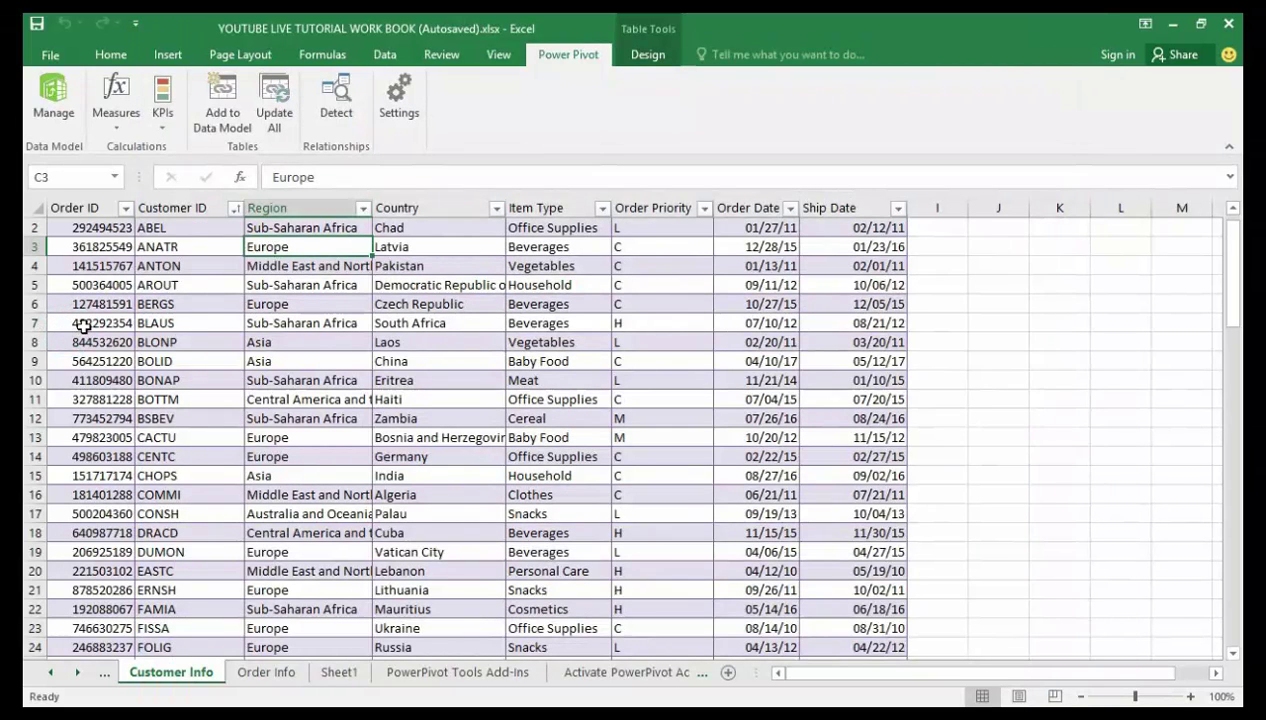
click(263, 673)
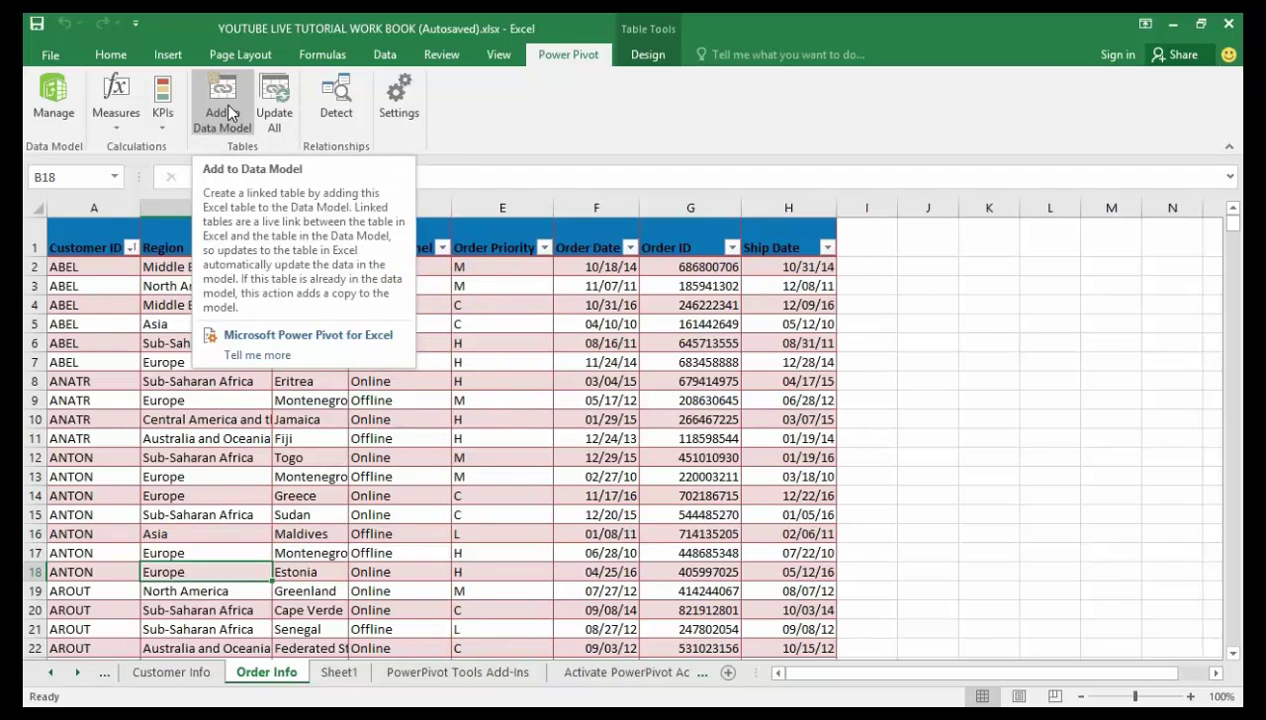
click(175, 475)
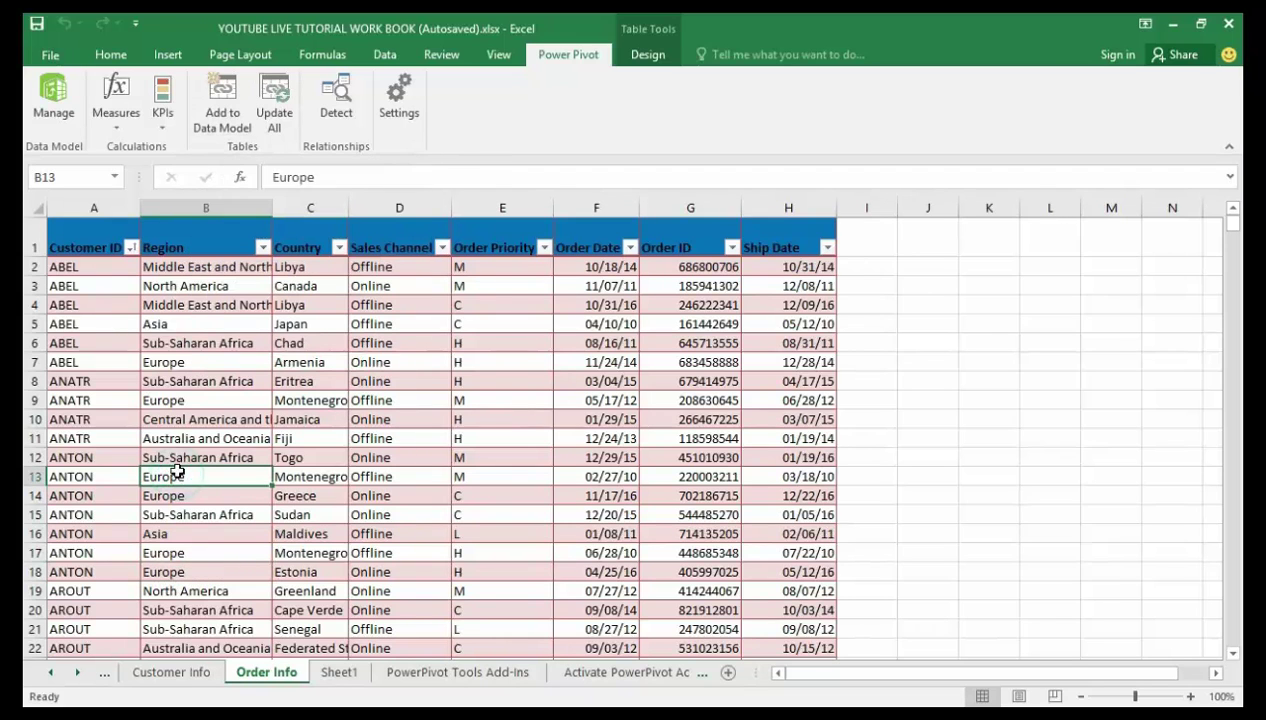
click(222, 105)
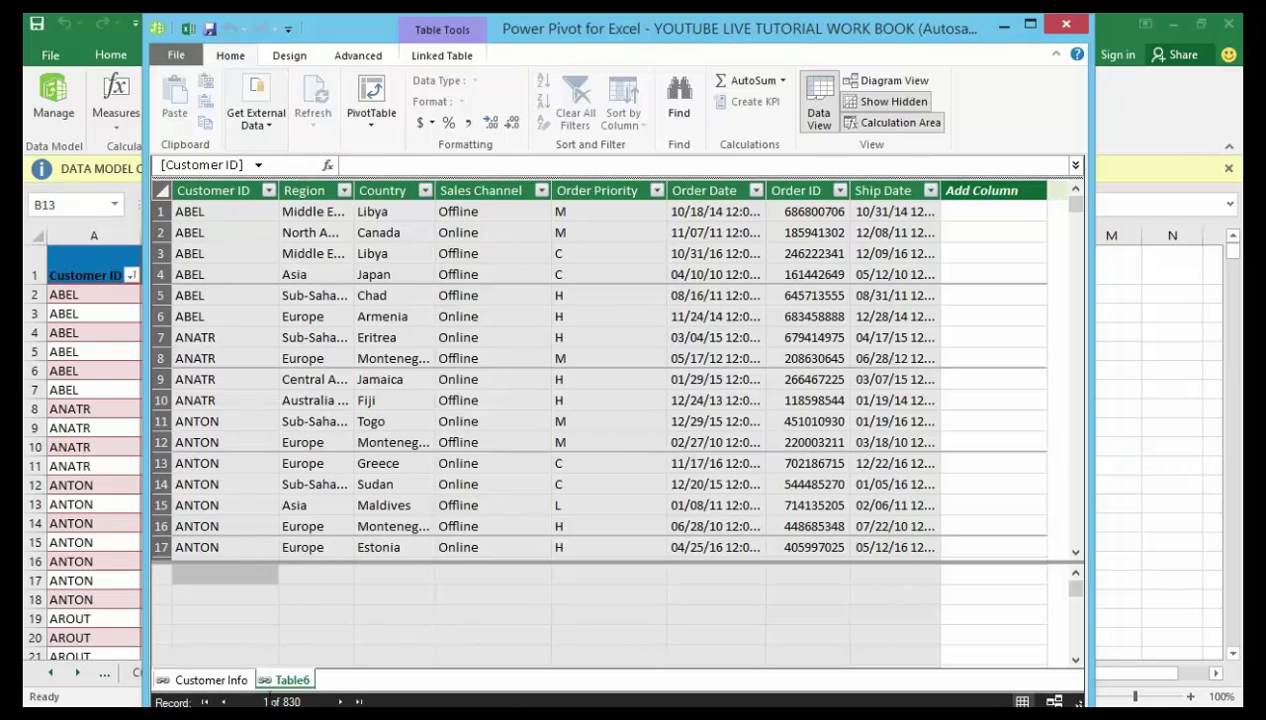
- Rename the newly linked order table in Power Pivot as Order Info
double_click(283, 681)
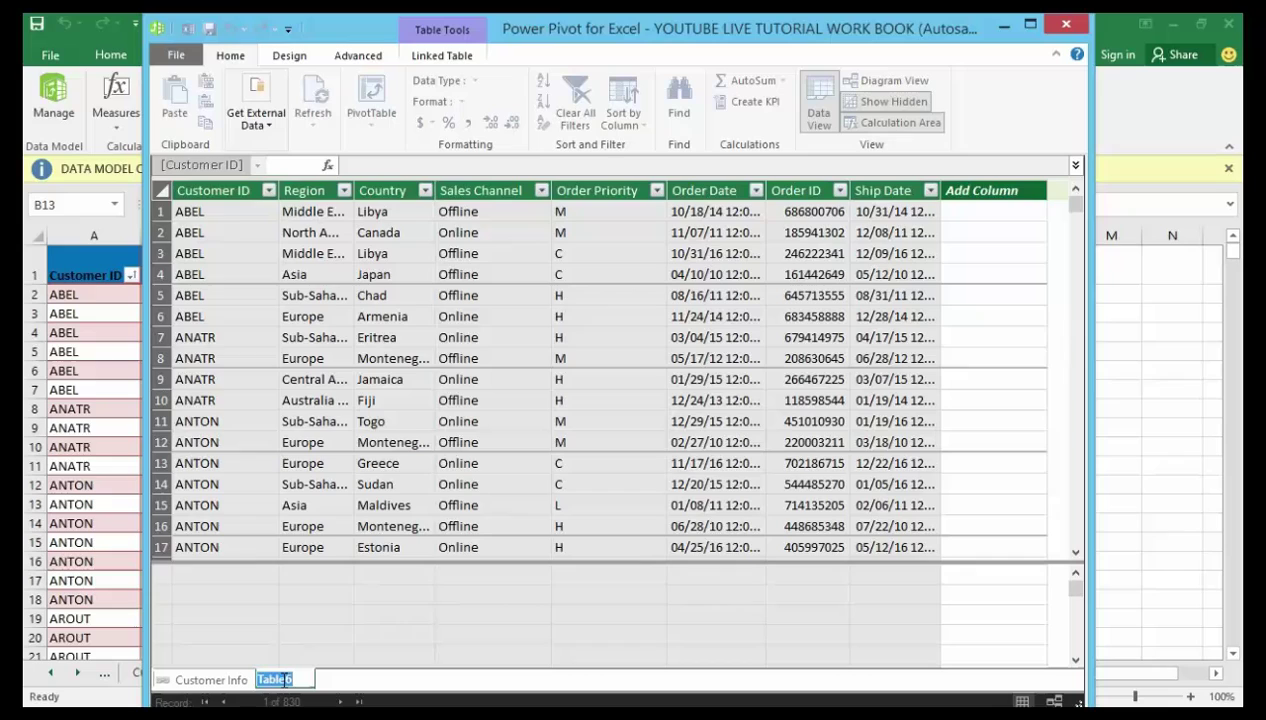
key(BackSpace)
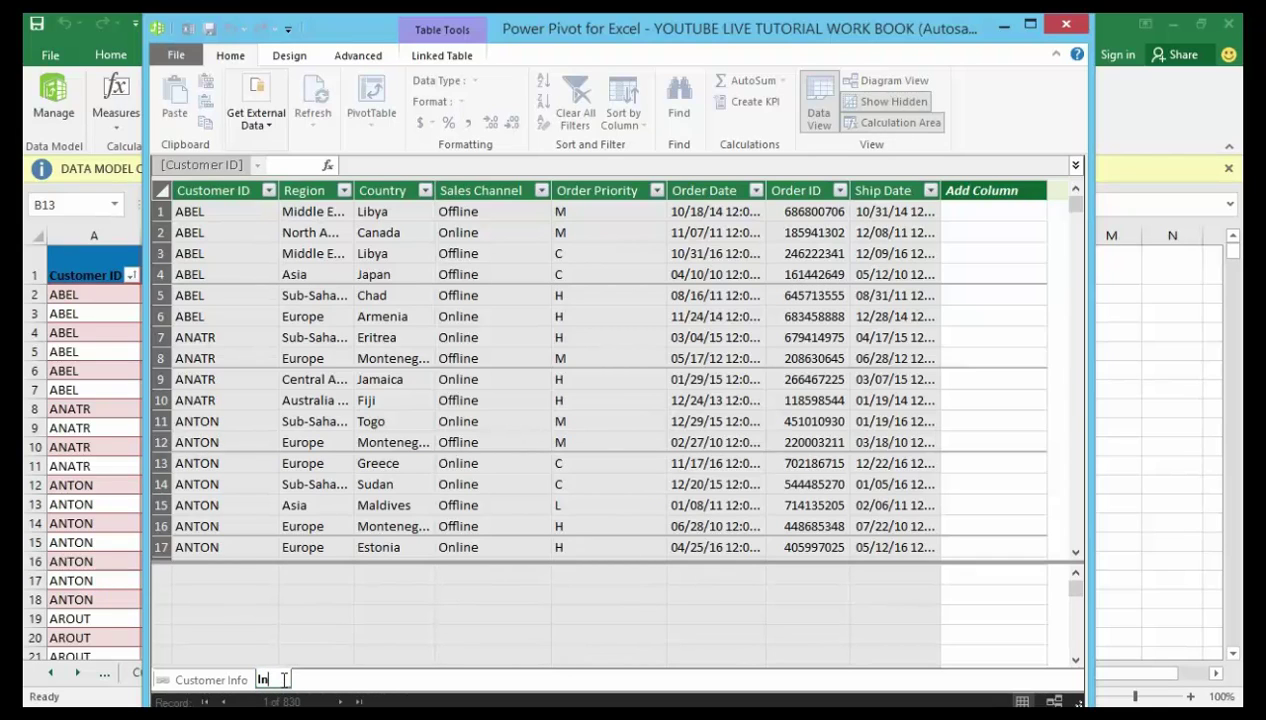
text(Order O)
key(BackSpace)
text(Info)
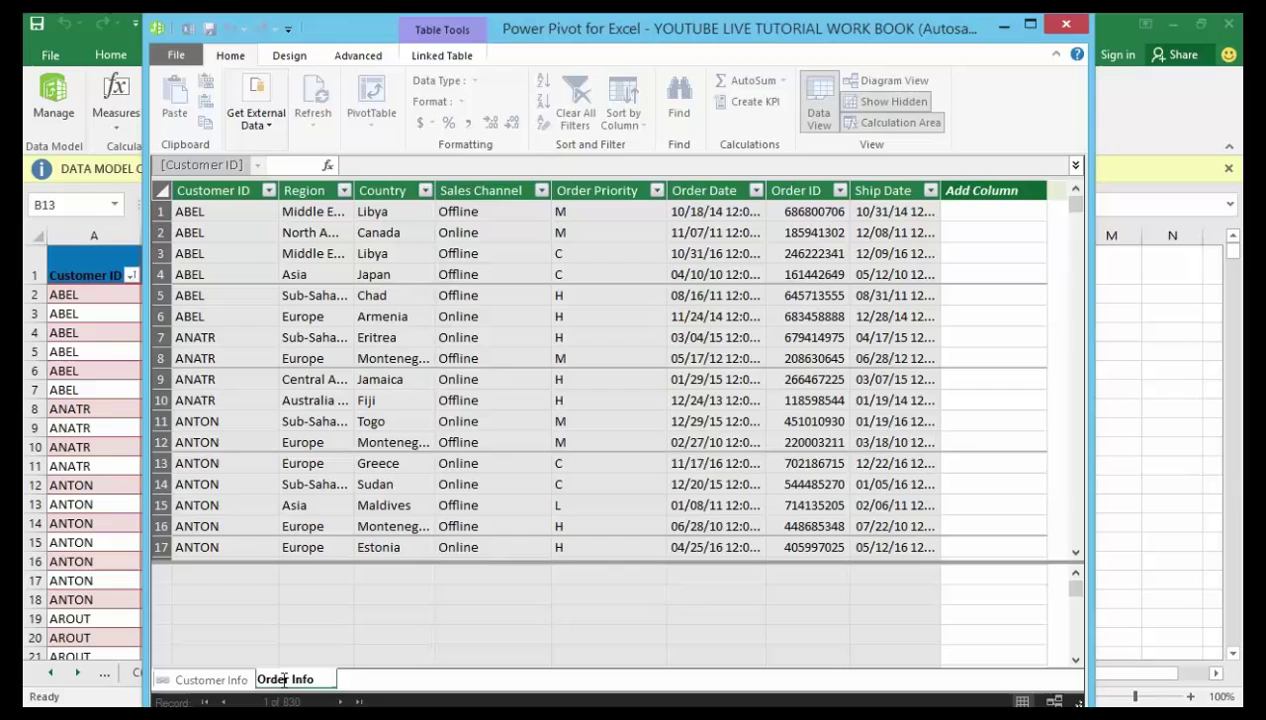
click(314, 485)
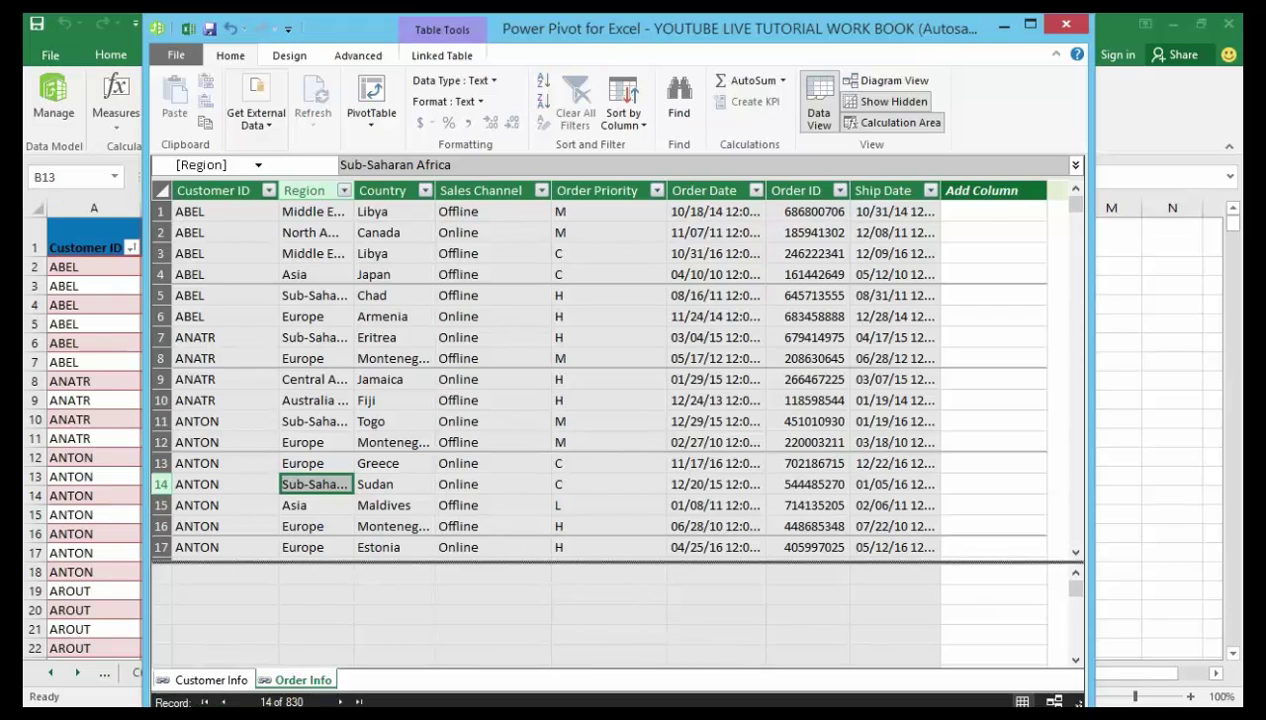
- Compare the Customer Info and Order Info tables in the data model, checking their shared Customer ID column
click(210, 680)
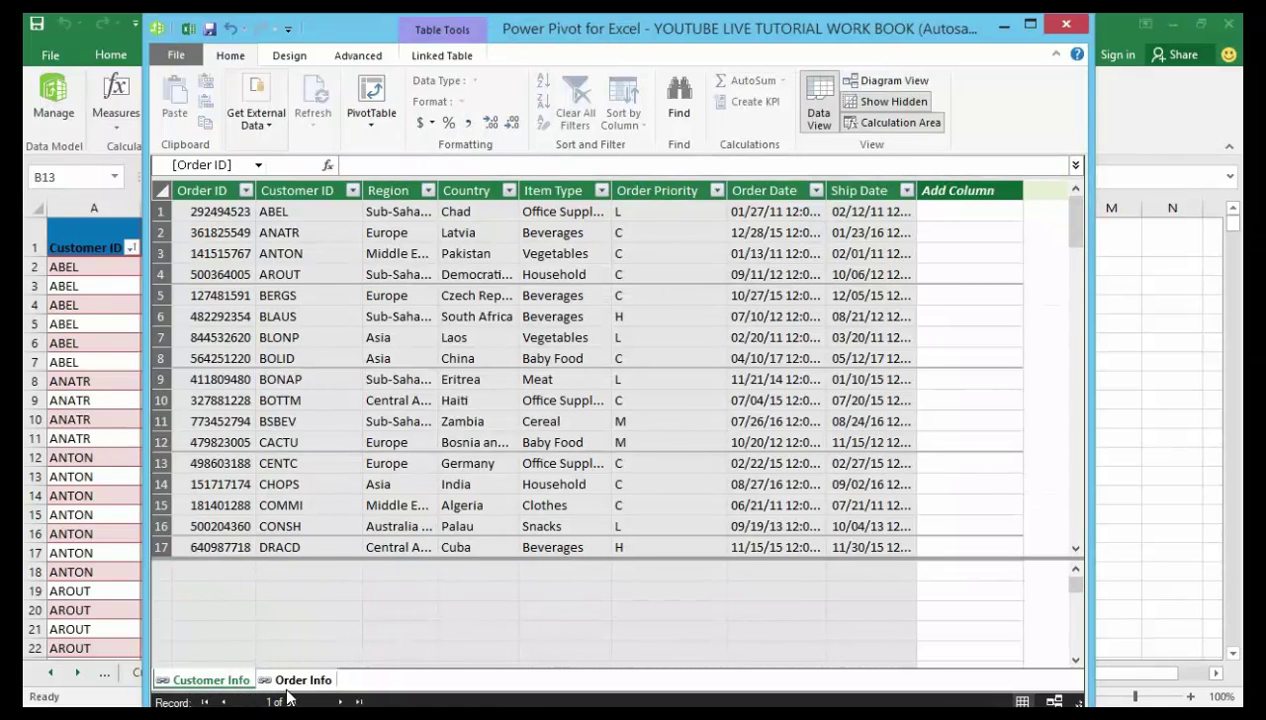
double_click(290, 683)
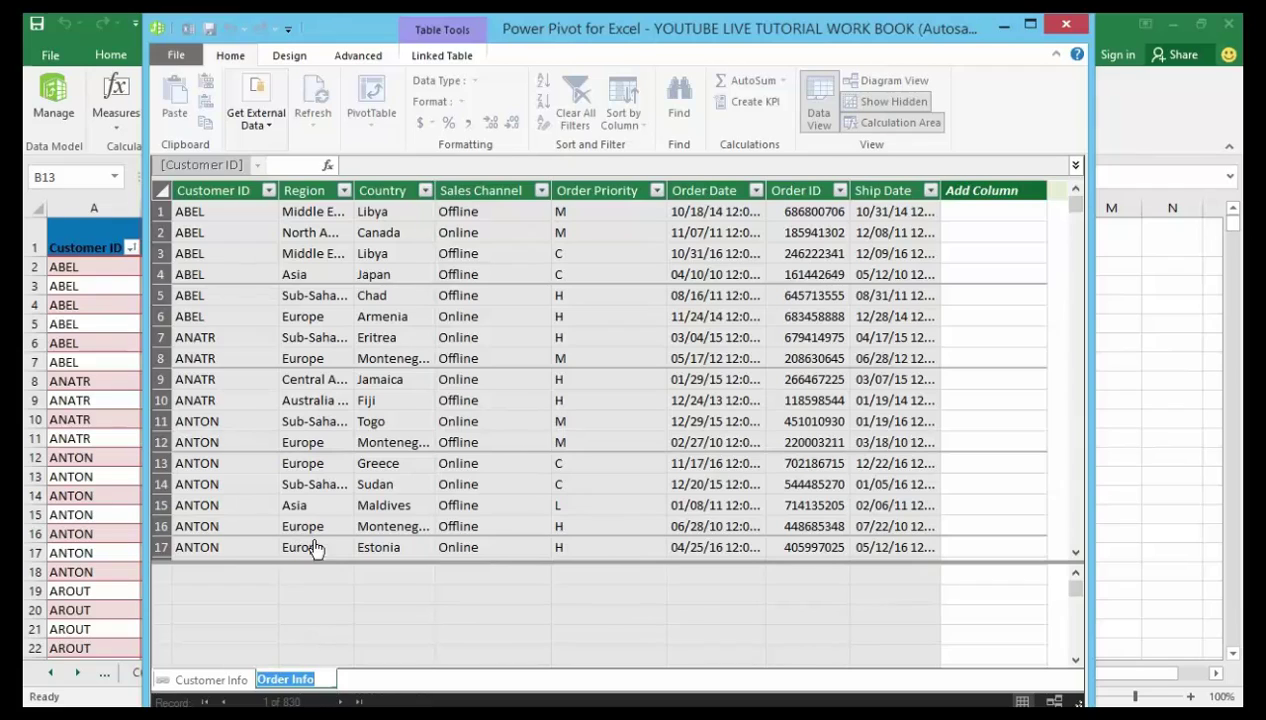
click(214, 683)
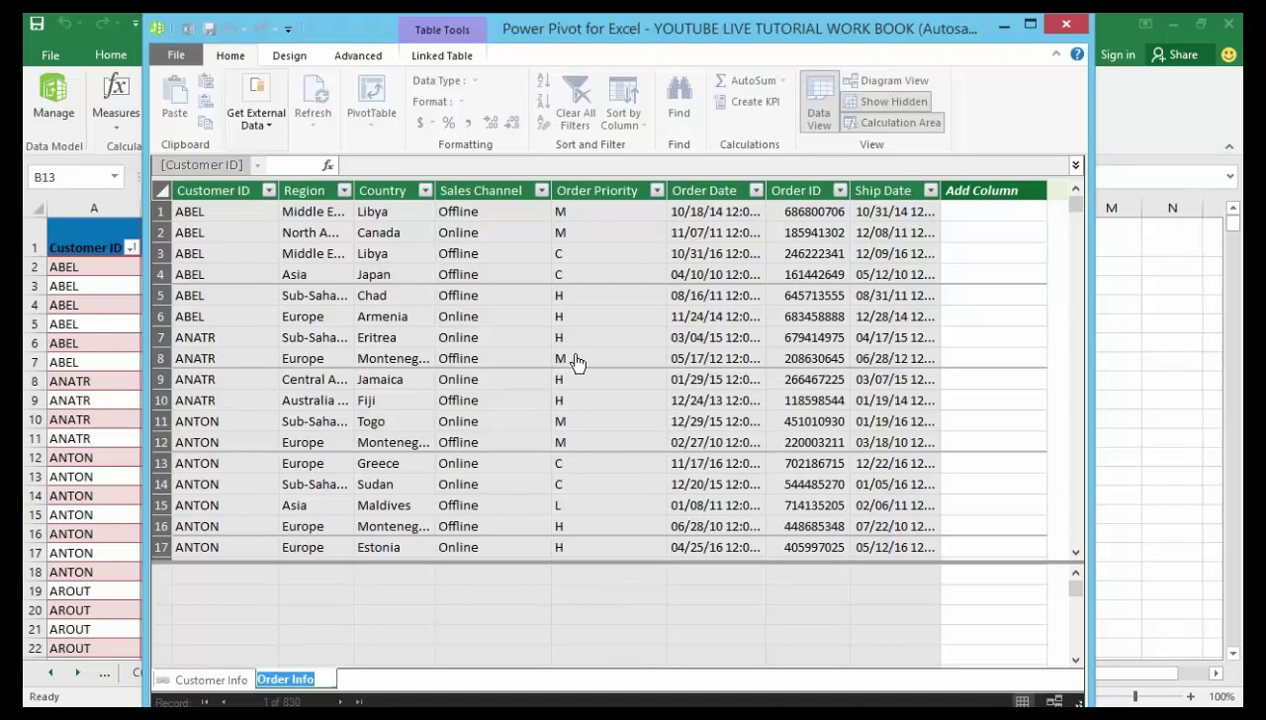
click(218, 208)
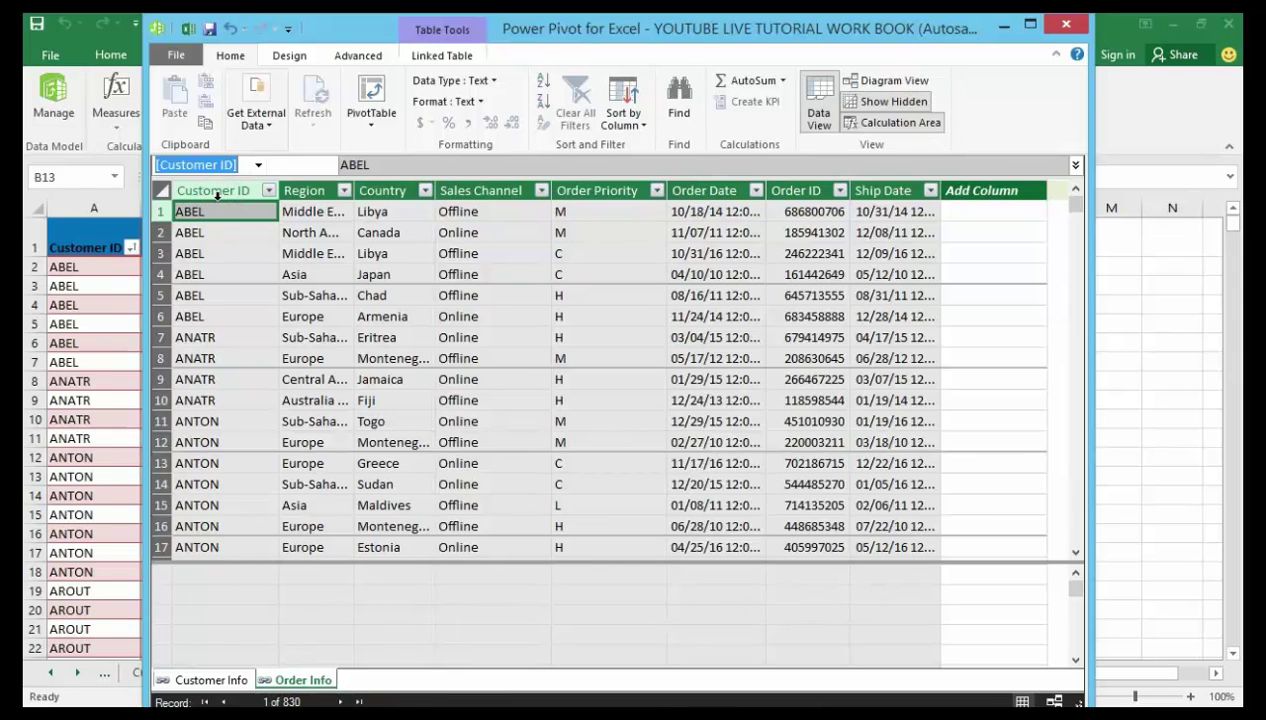
click(222, 680)
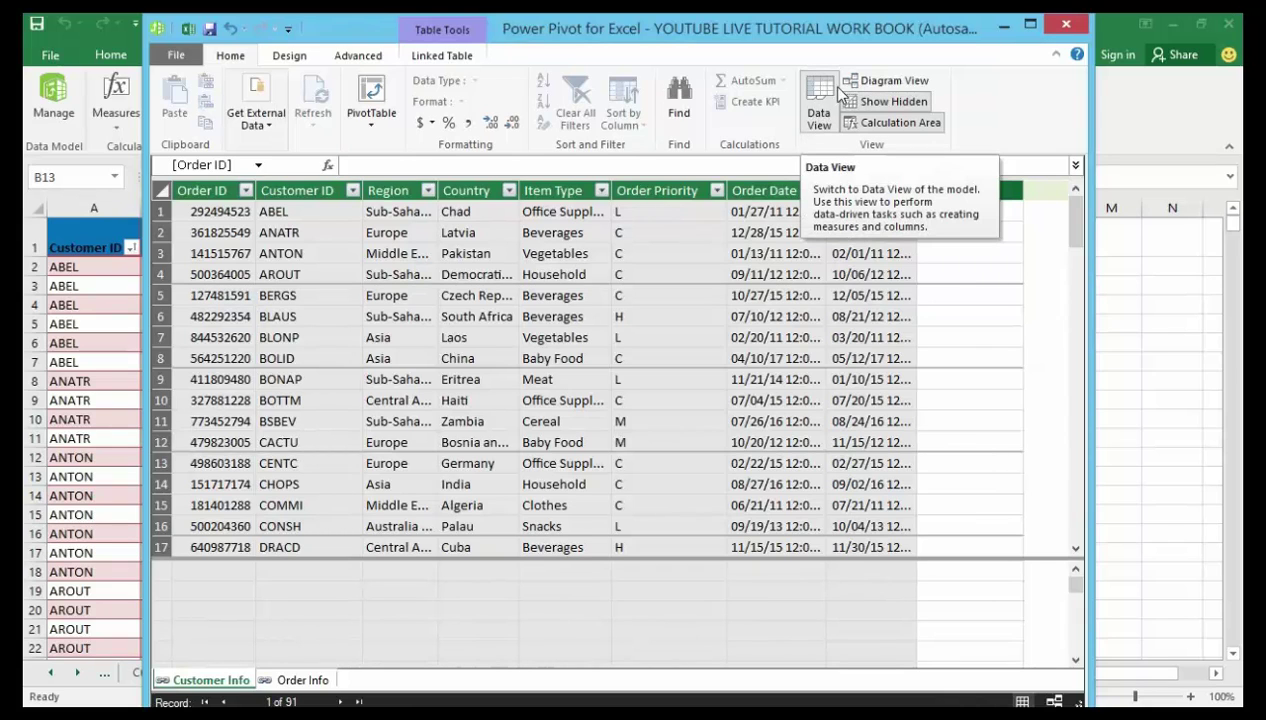
- Show the data model as a diagram and enlarge the Customer Info and Order Info boxes to fit all their fields
click(895, 83)
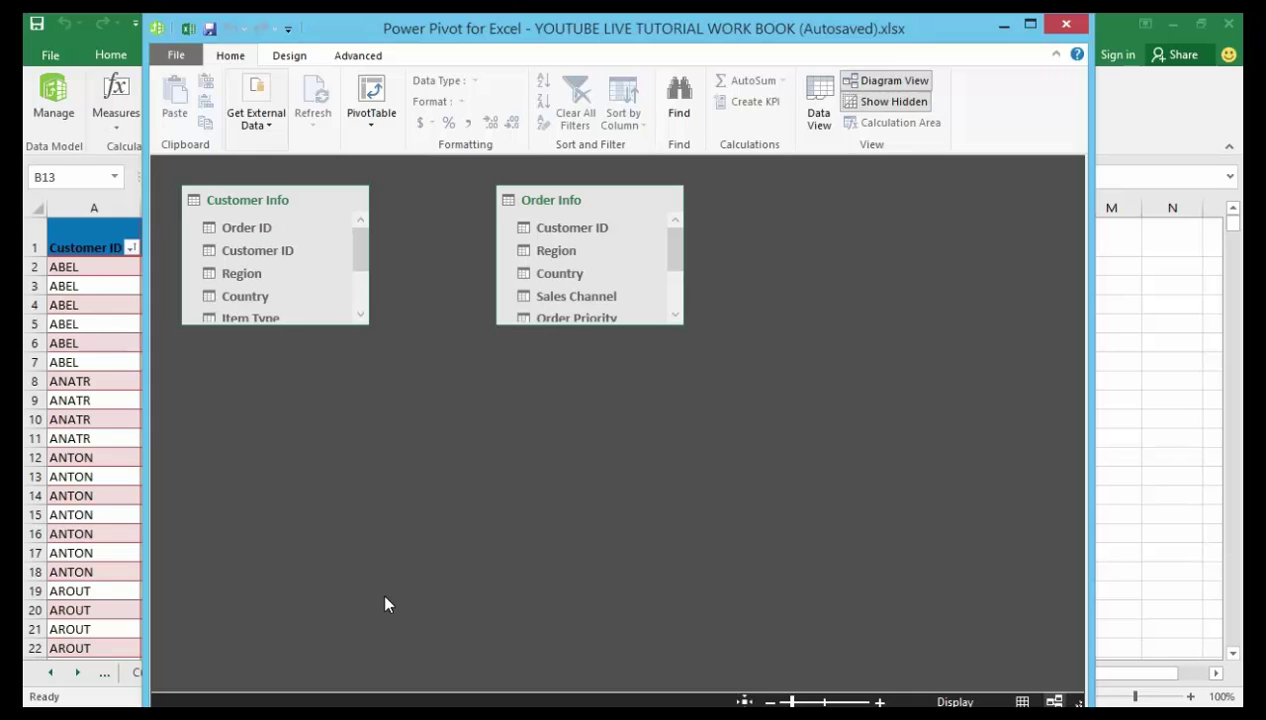
click(271, 320)
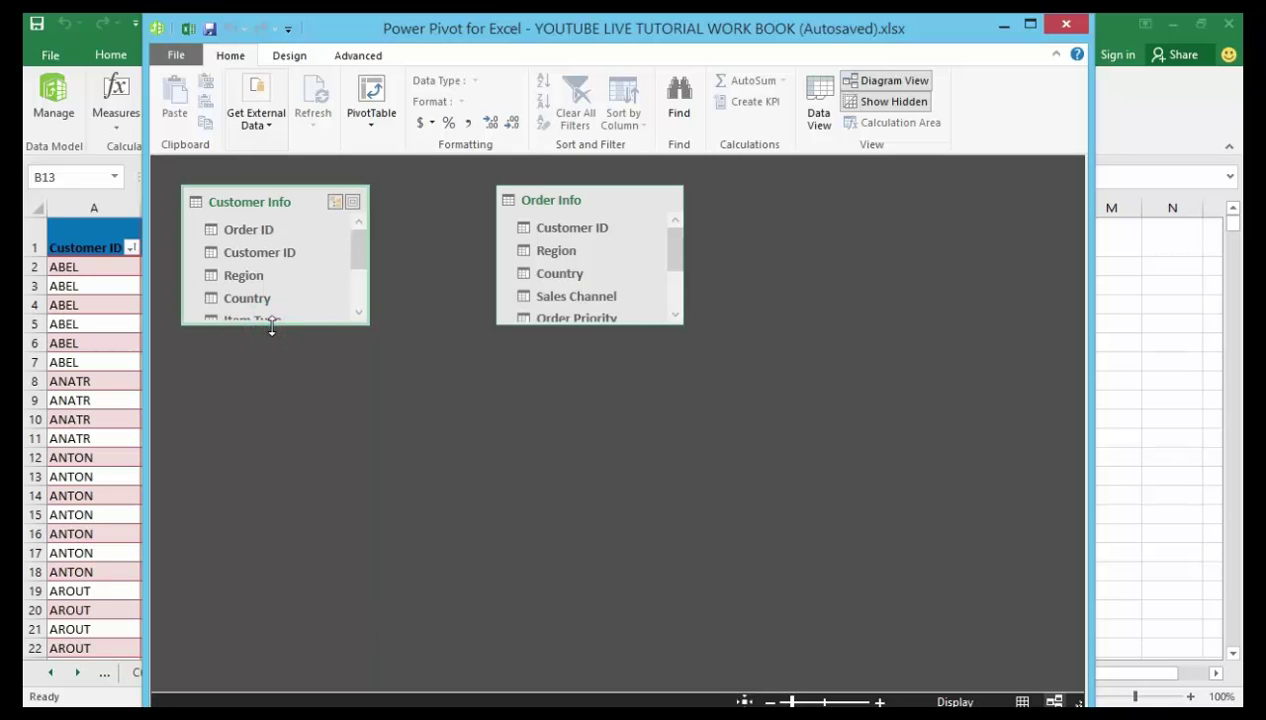
drag(271, 326, 297, 400)
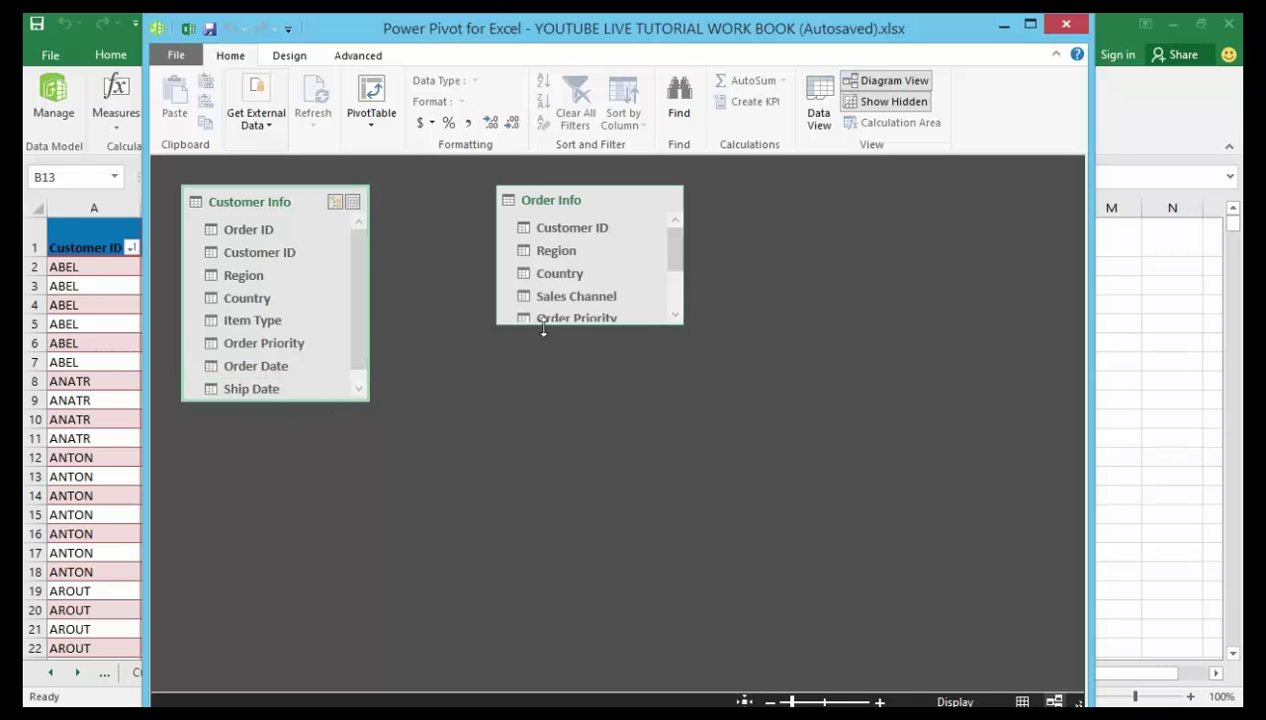
drag(543, 325, 540, 412)
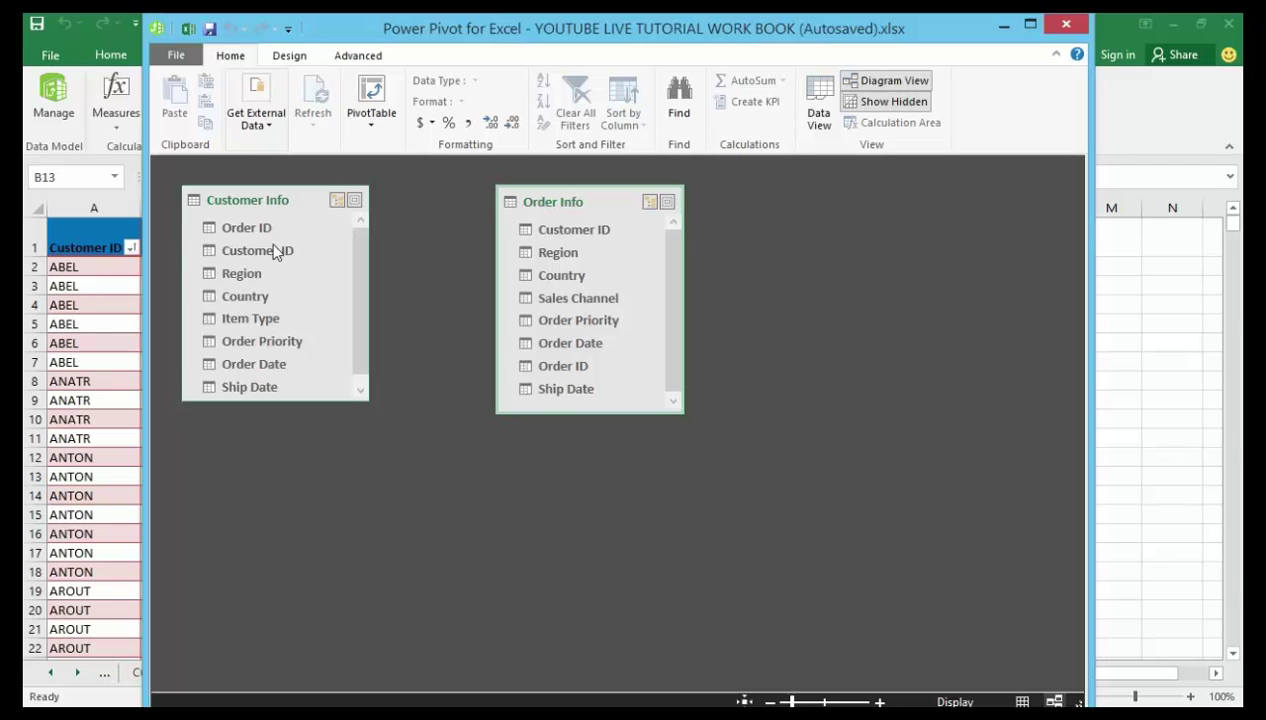
- Create a relationship from Customer ID in Customer Info to Customer ID in Order Info
drag(282, 250, 332, 245)
drag(417, 255, 514, 229)
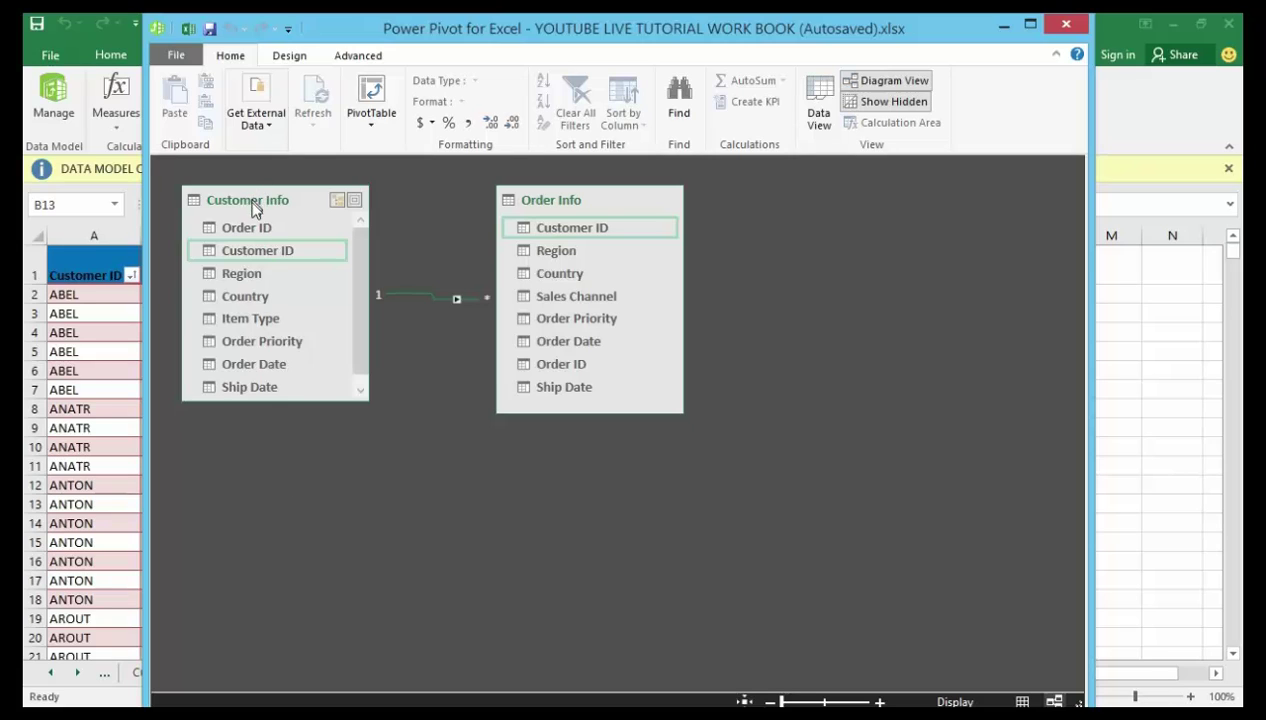
click(377, 200)
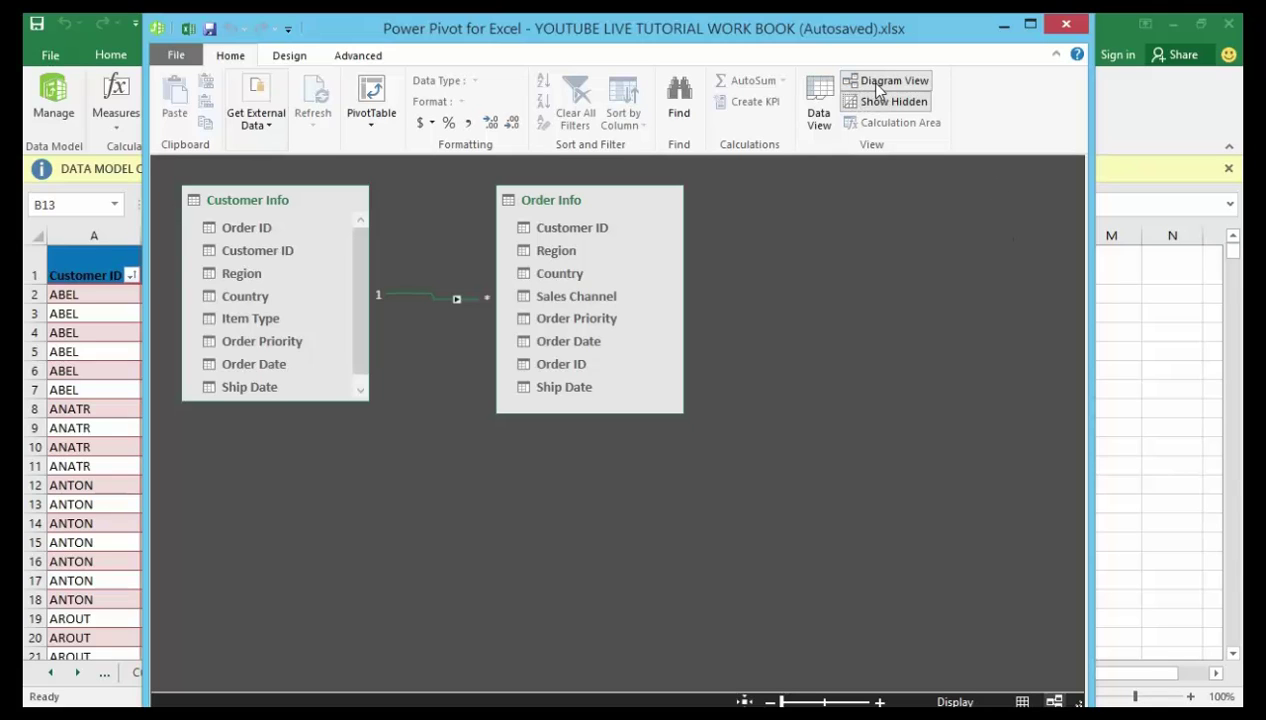
- Return the data model to Data View and close the Power Pivot window
click(820, 102)
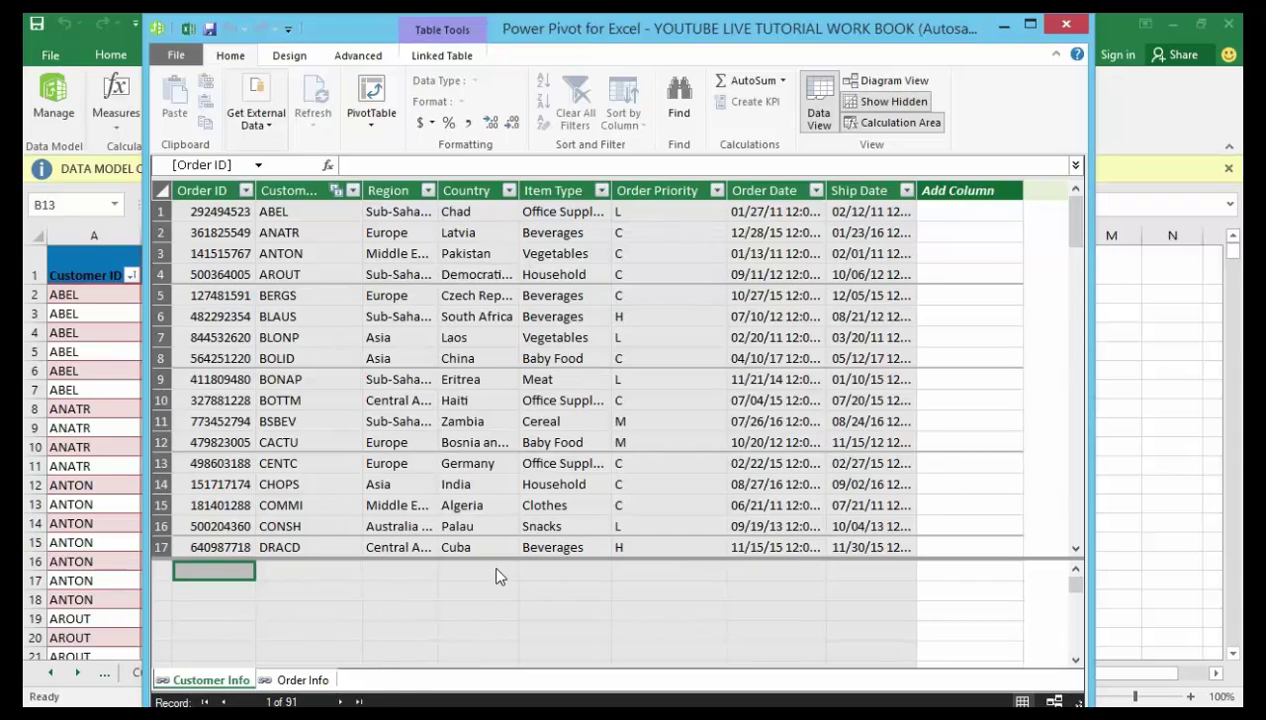
click(1065, 28)
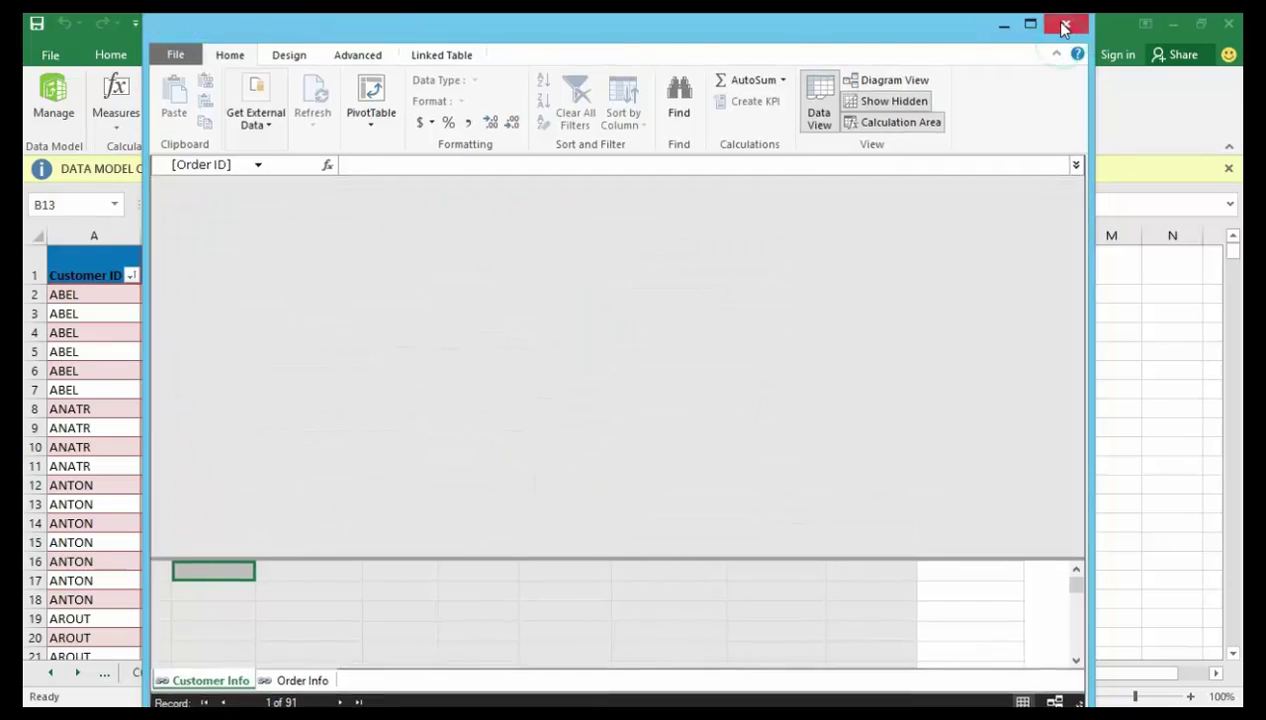